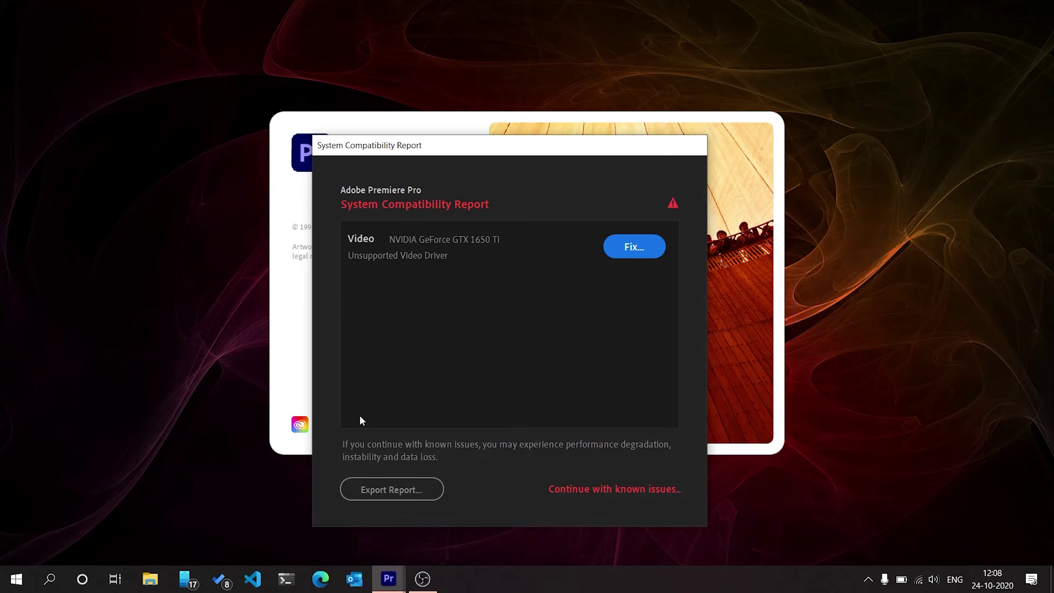
Open a new Edge browser window beside Premiere Pro's unsupported-driver report.
click(320, 578)
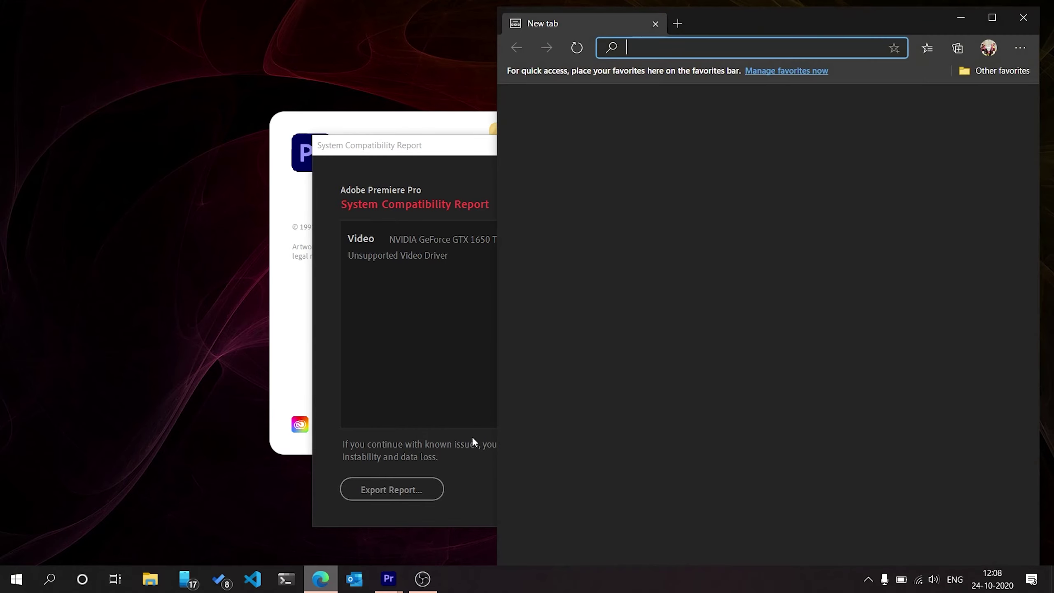
Maximize Edge, run dxdiag and read the Display 1 and Display 2 (GTX 1650 Ti) driver details.
click(992, 17)
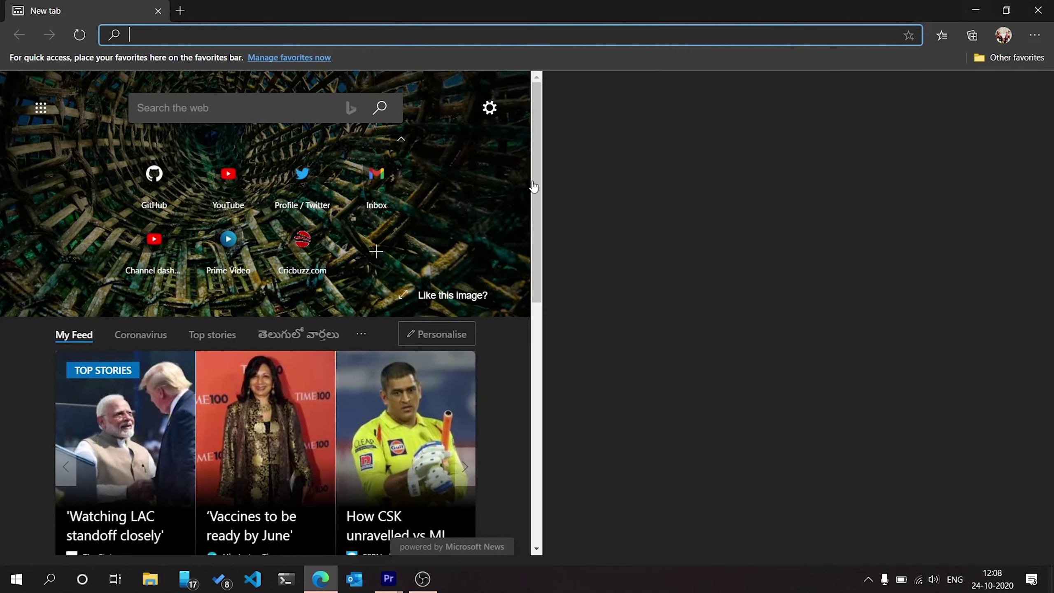
key(super+r)
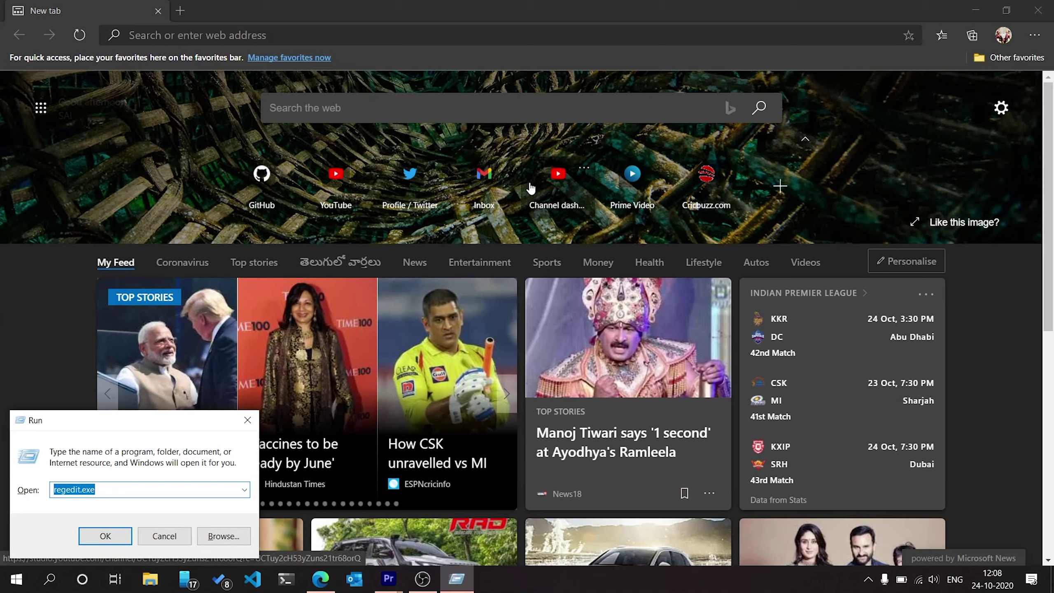
text(dc)
key(BackSpace)
text(xdei)
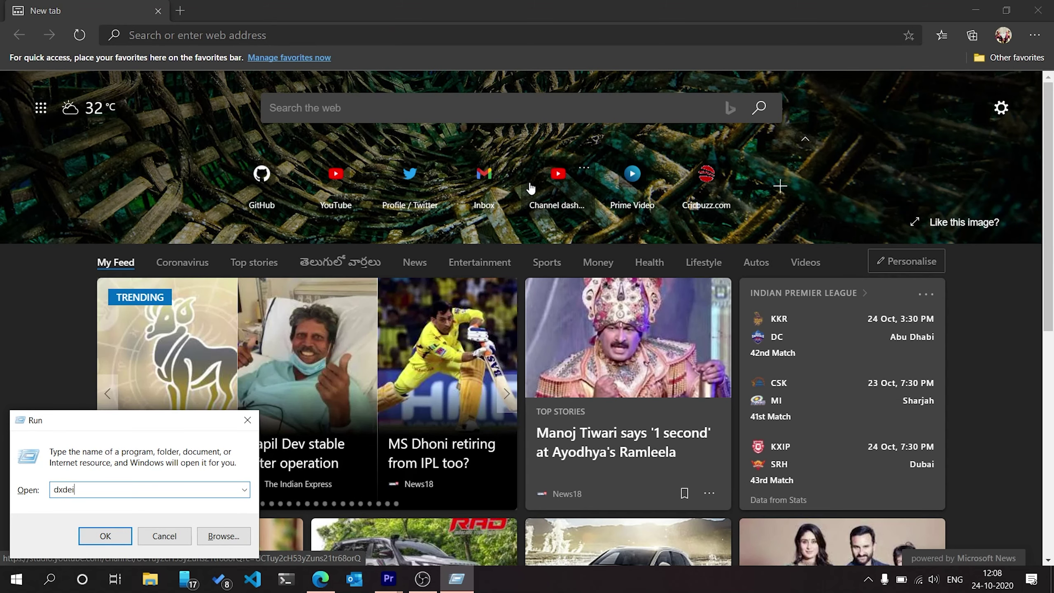
key(BackSpace)
key(BackSpace)
key(BackSpace)
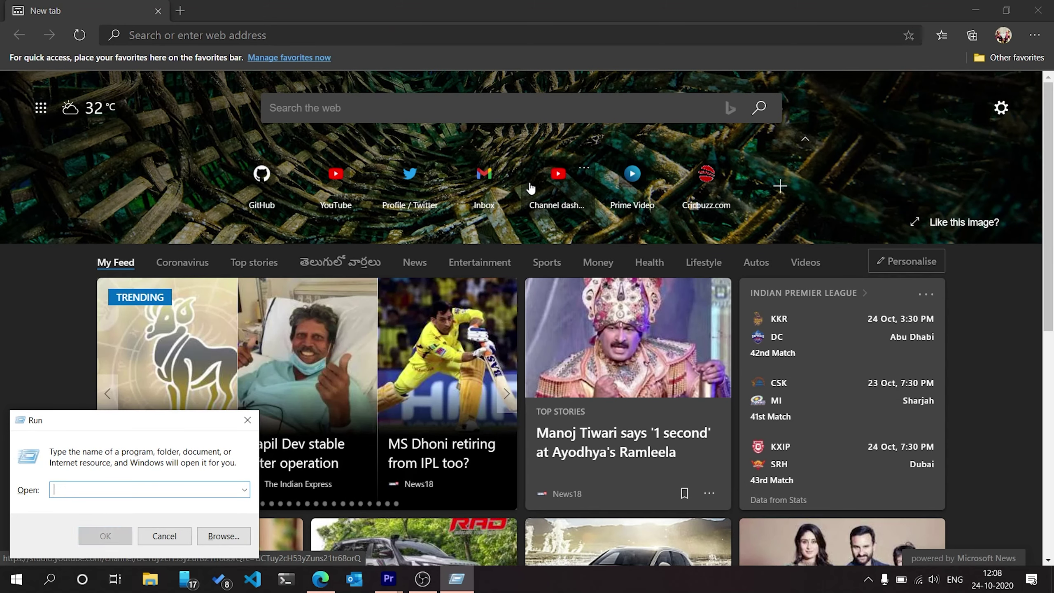
text(dxdia)
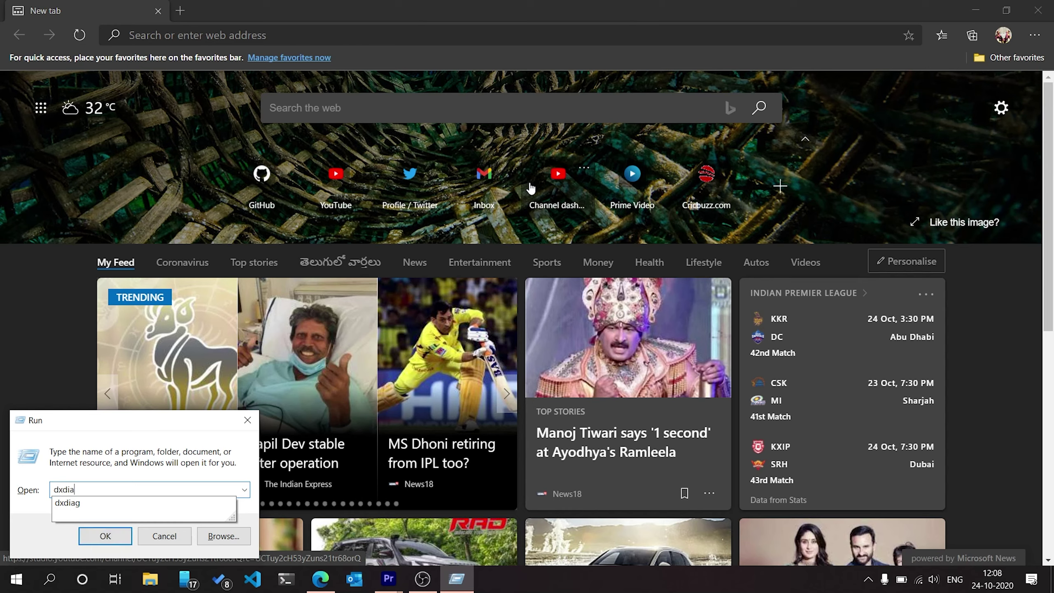
text(g)
key(Return)
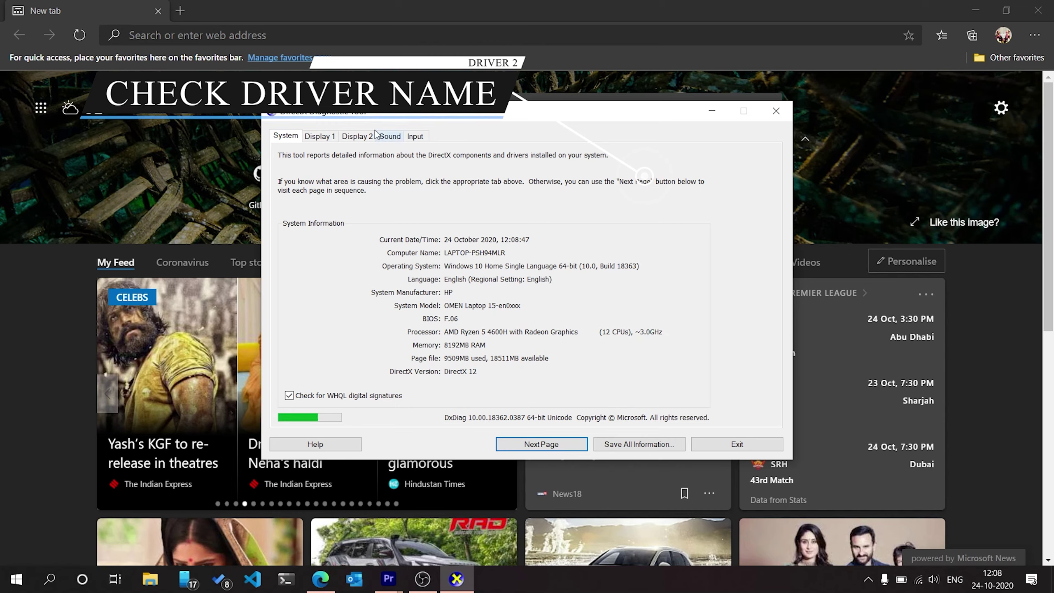
click(325, 137)
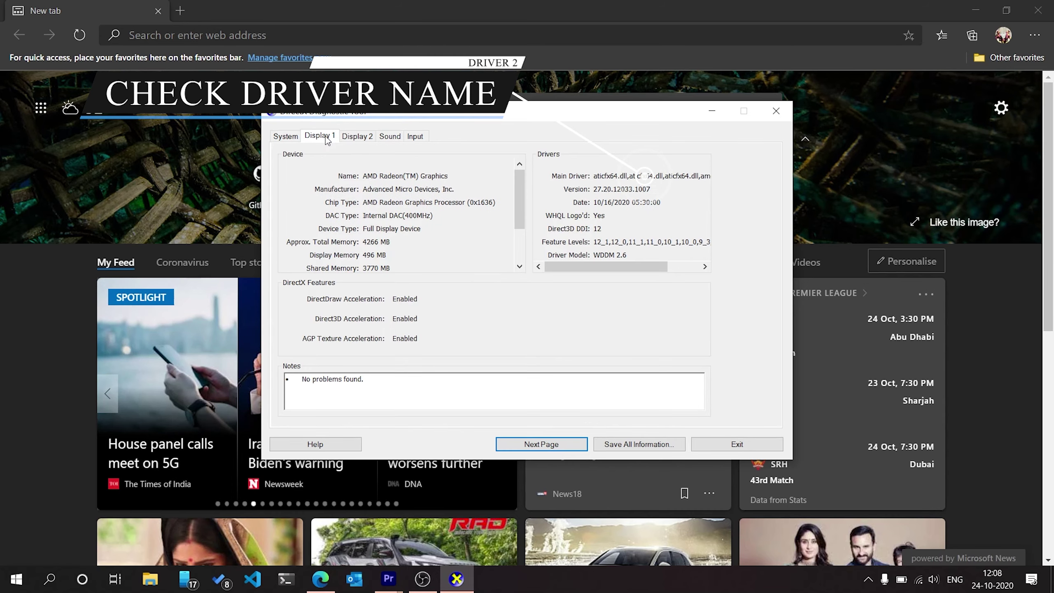
click(360, 137)
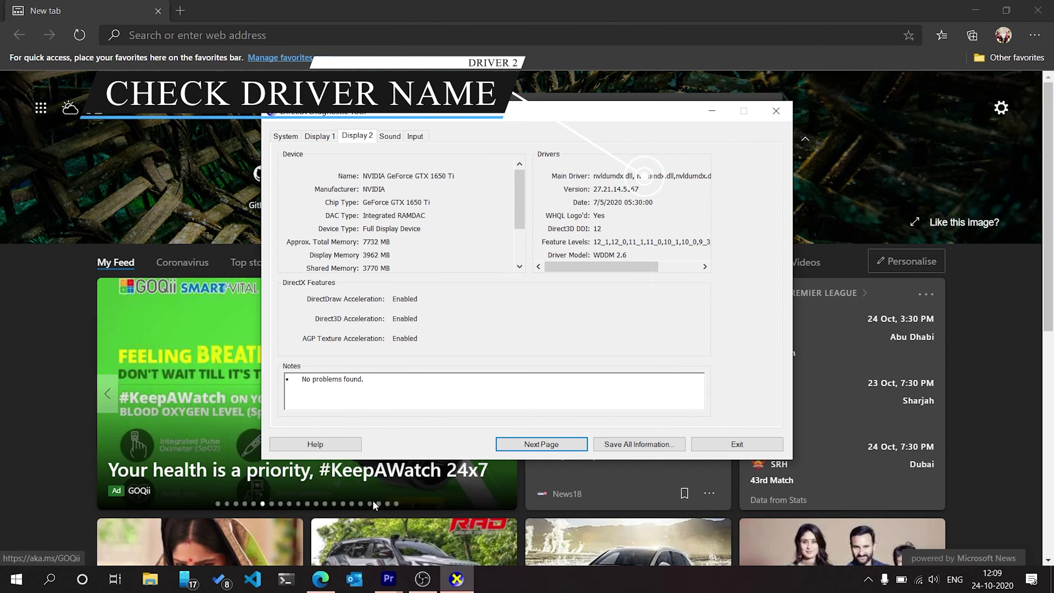
Search 'Download geforce 1650 ti driver' in Edge and open the 'Download Drivers | NVIDIA' result.
click(328, 581)
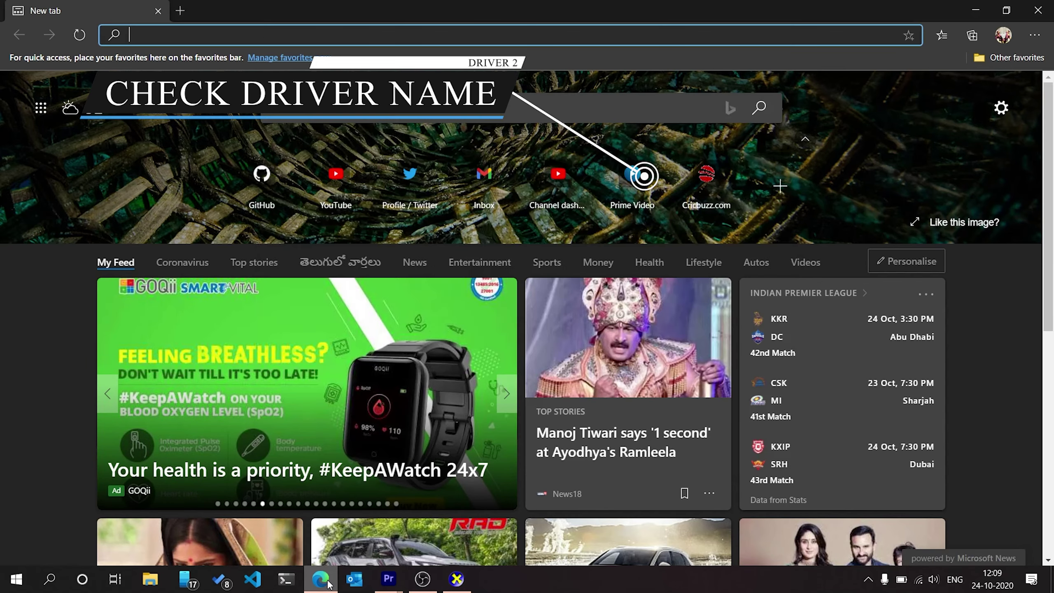
text(Do)
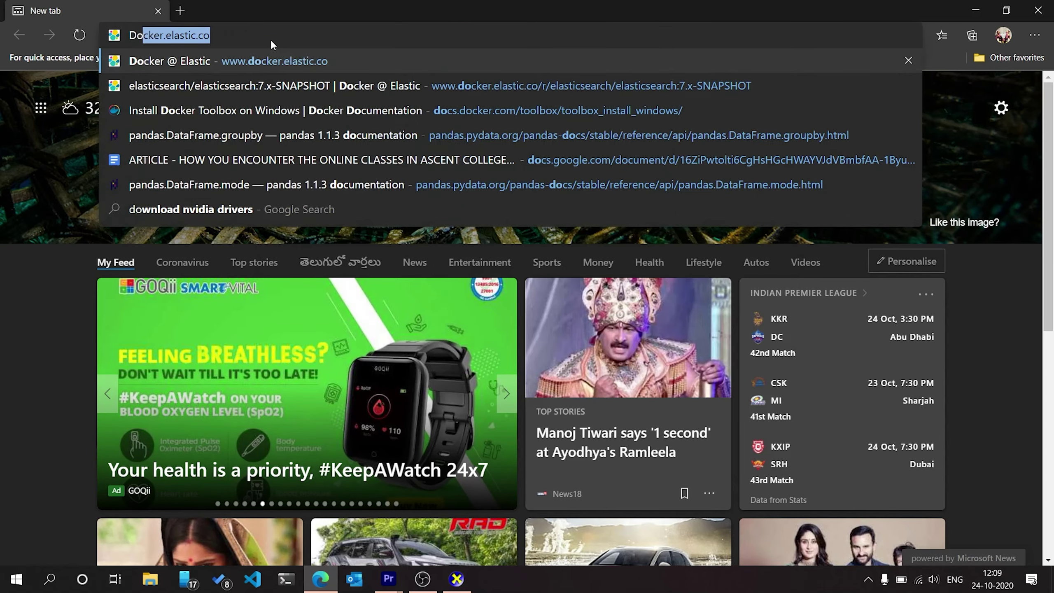
text(wnload geforce)
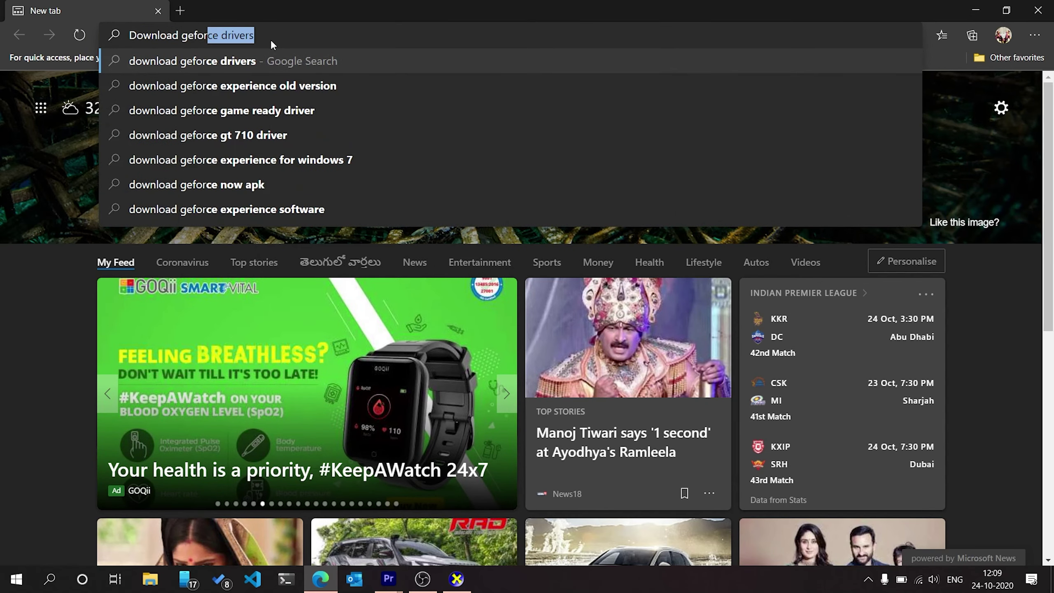
text( 16)
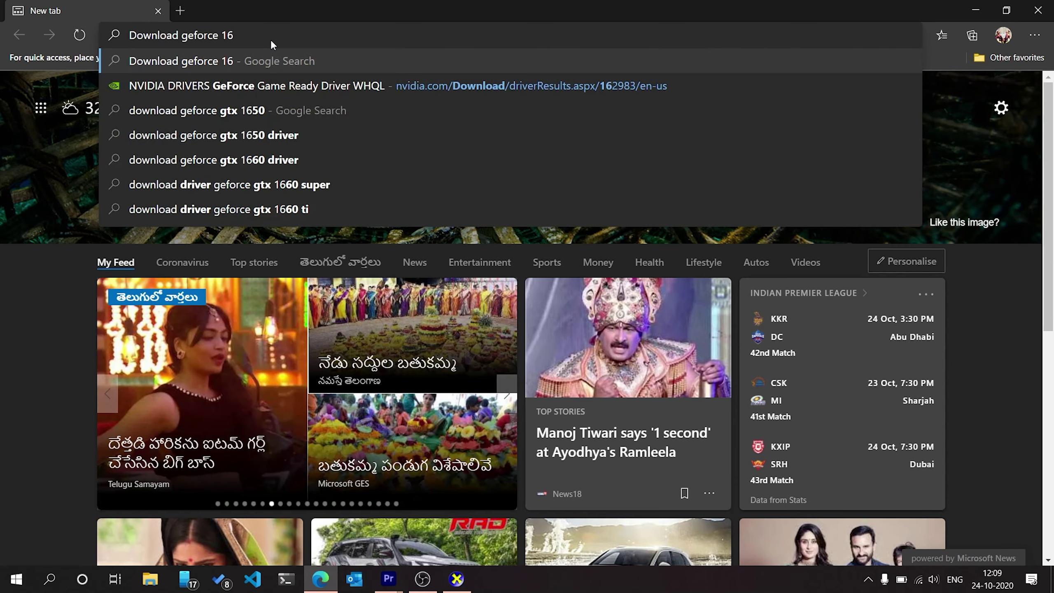
text(5-)
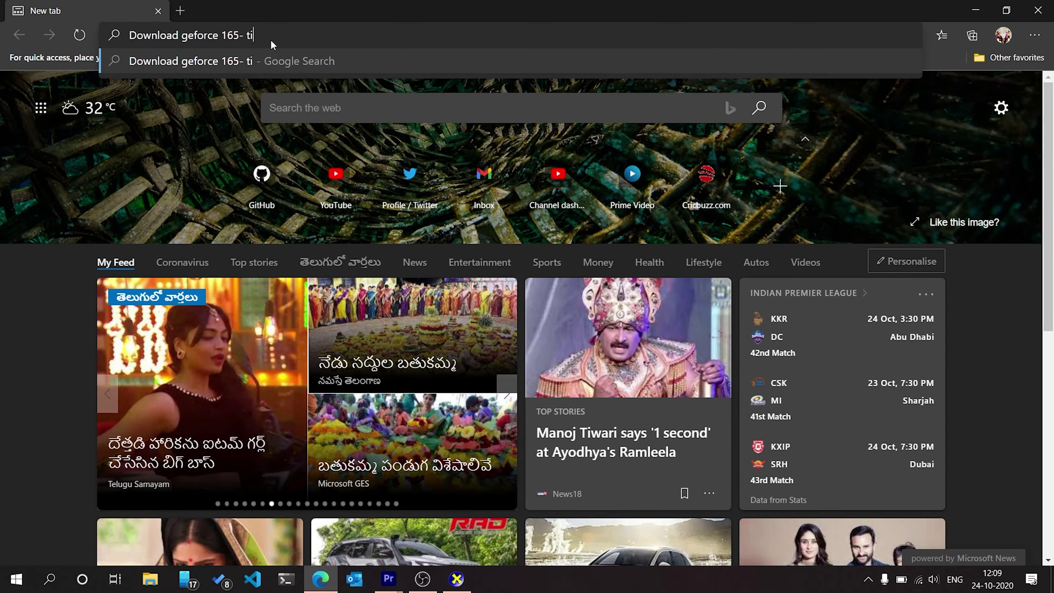
key(BackSpace)
text(0 ti)
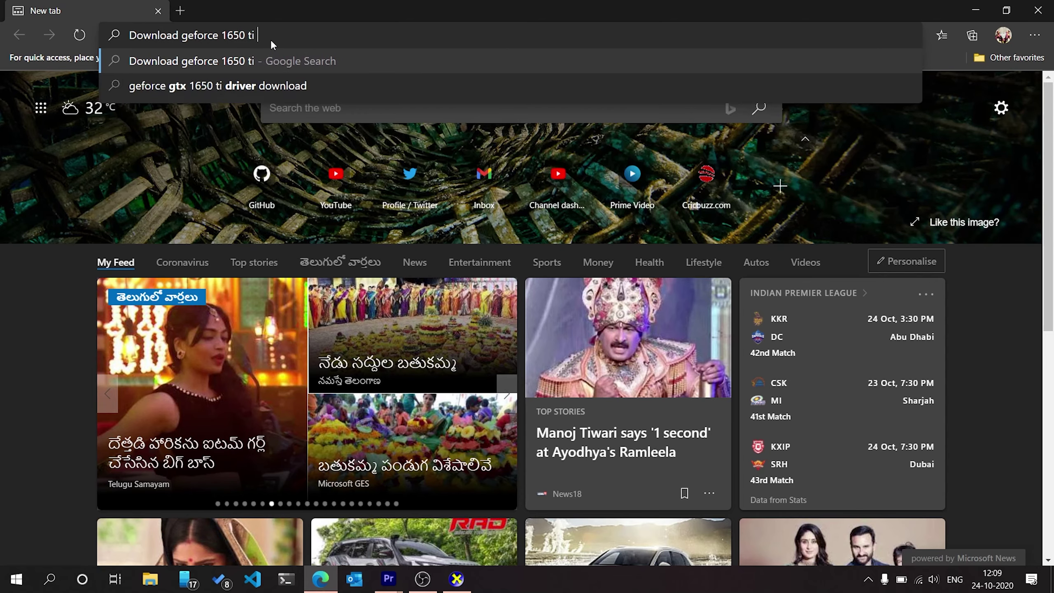
text( driver)
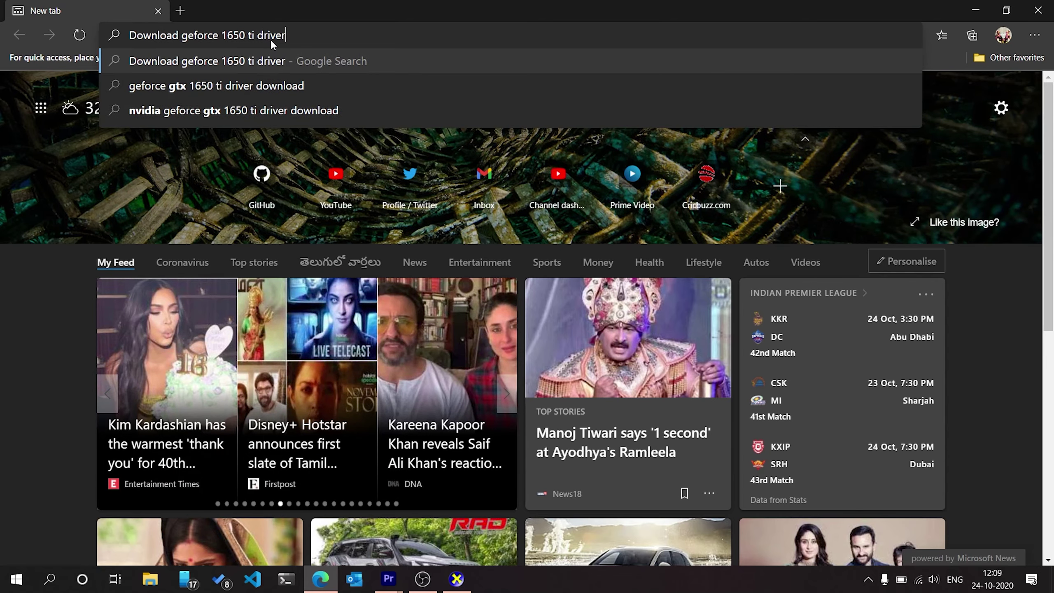
key(Return)
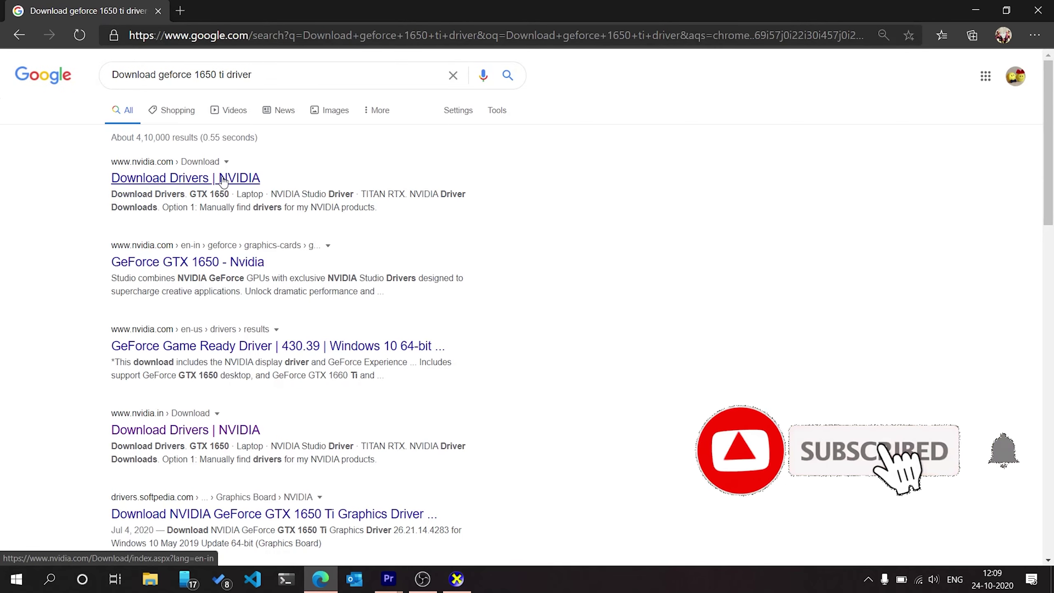
click(222, 177)
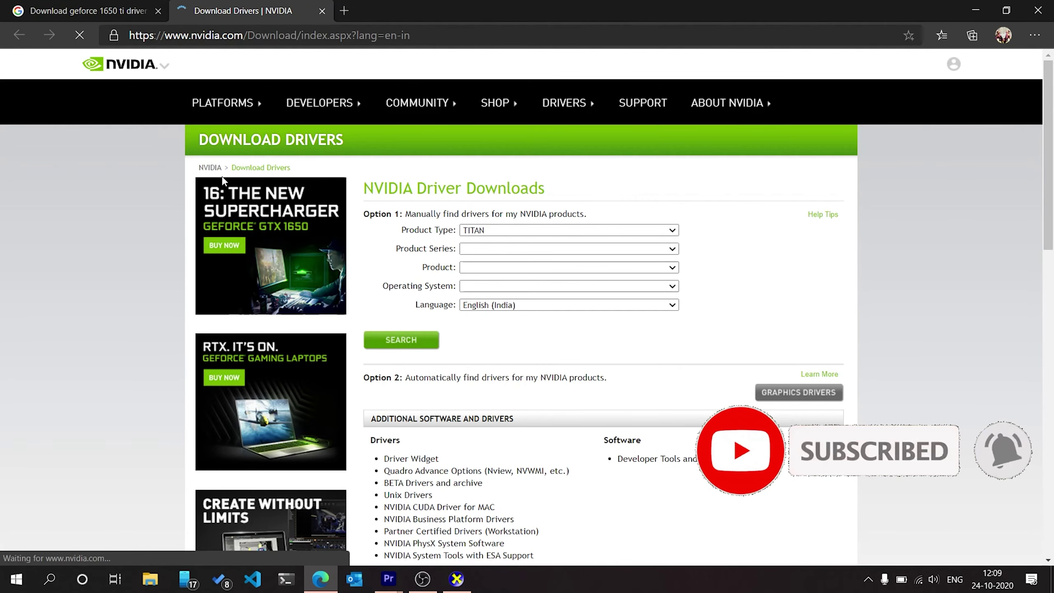
Set the NVIDIA driver form to product type GeForce and series GeForce GTX 16 Series (Notebooks).
click(526, 249)
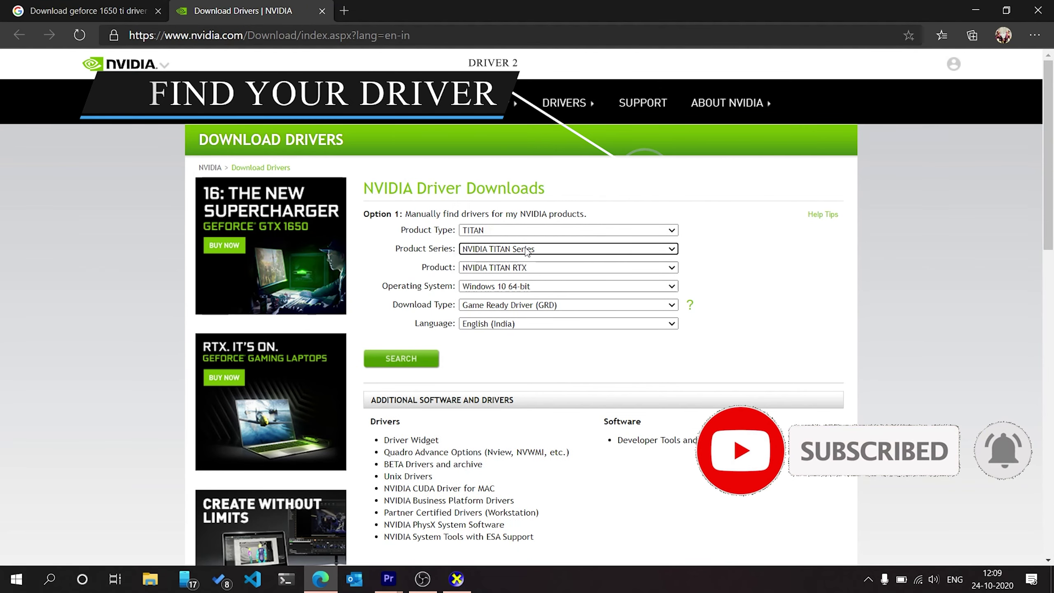
click(517, 230)
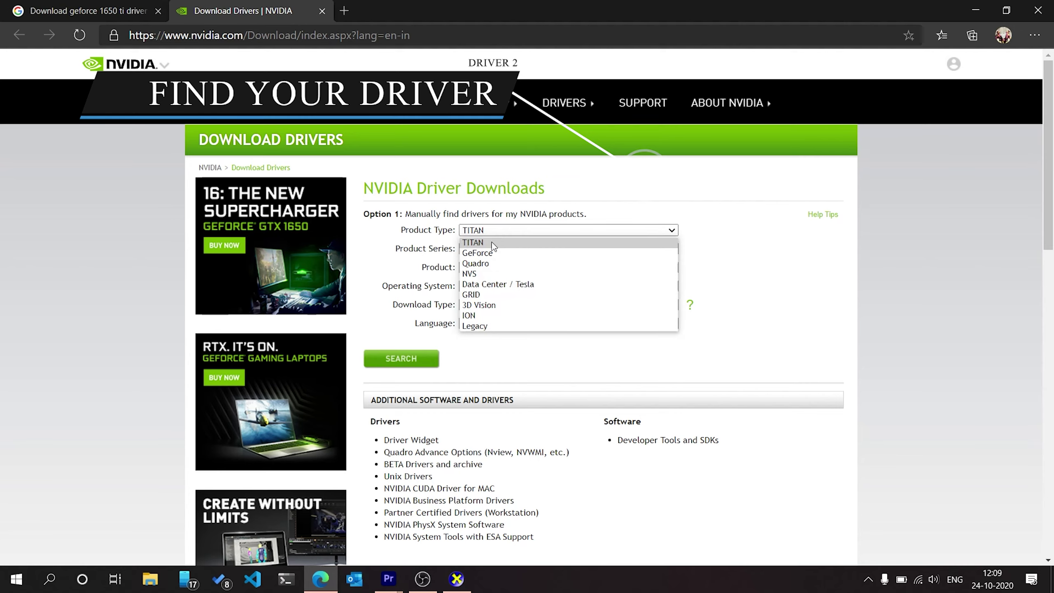
click(517, 253)
click(515, 252)
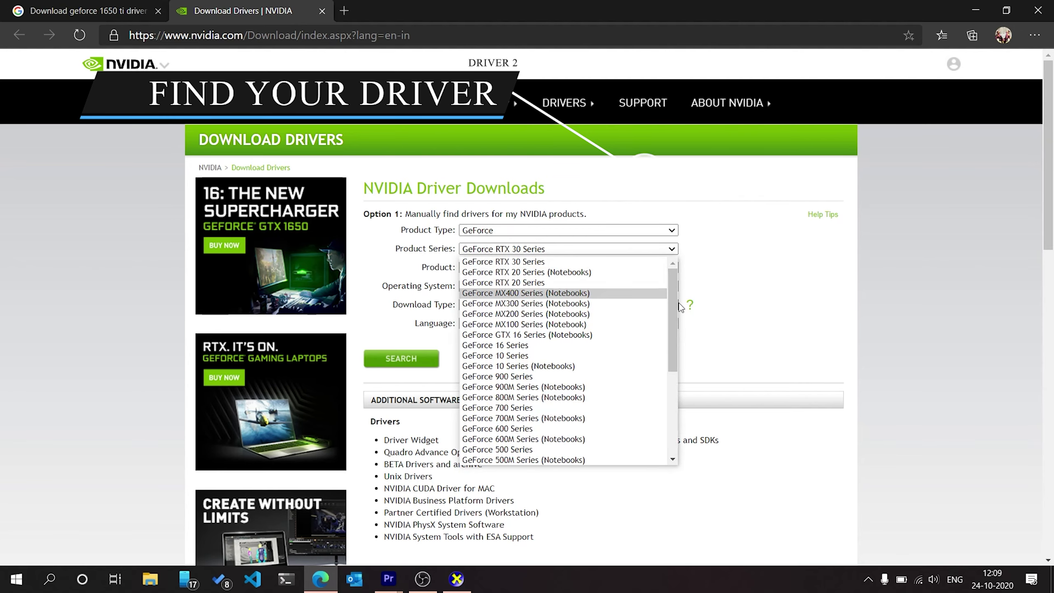
mouse_move(676, 303)
mouse_down()
mouse_move(661, 414)
mouse_move(685, 292)
mouse_up()
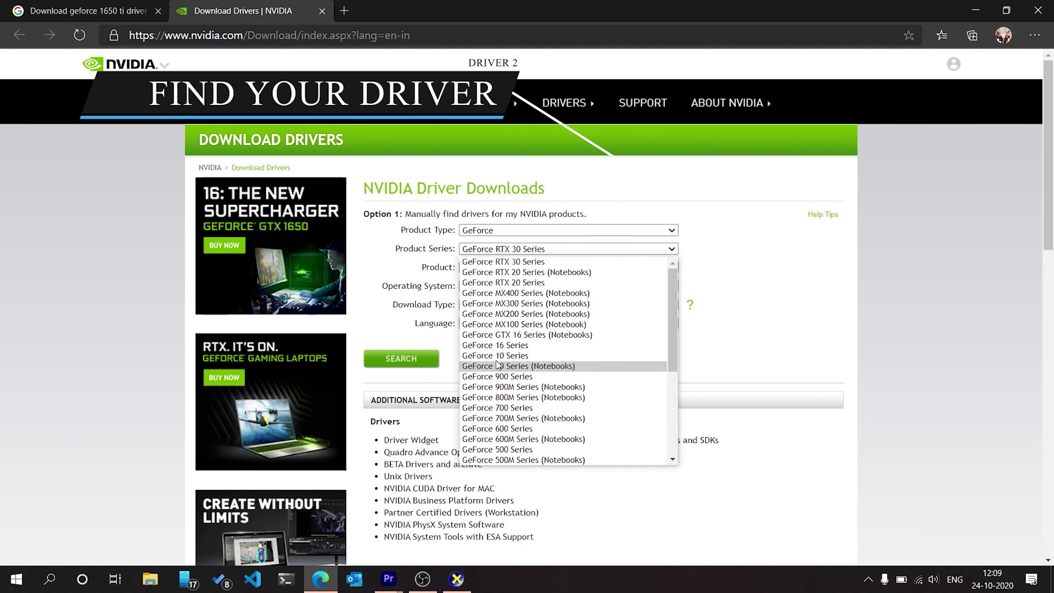
click(510, 345)
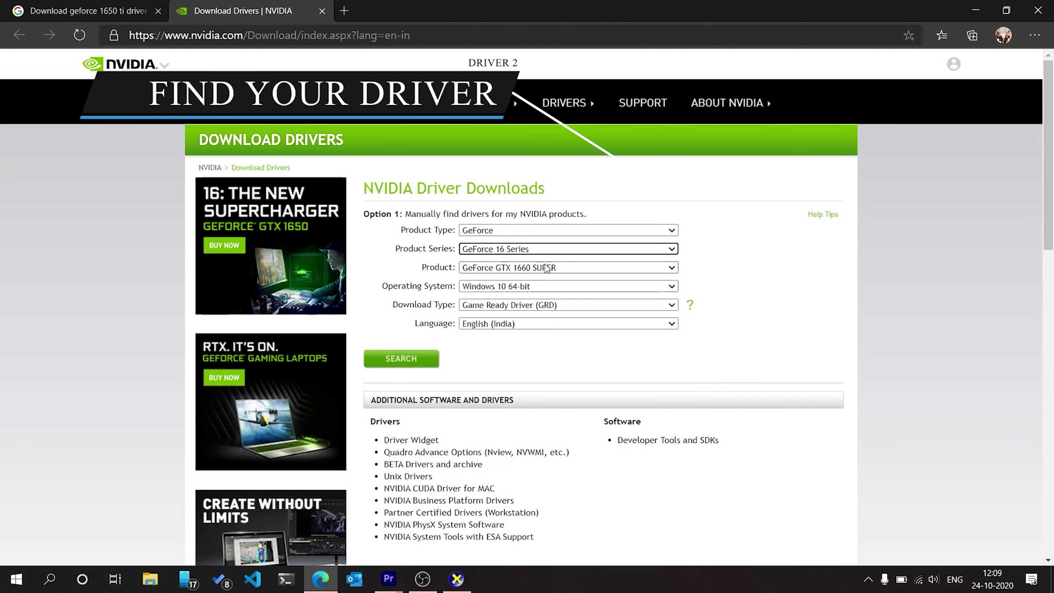
click(545, 267)
click(551, 268)
click(587, 253)
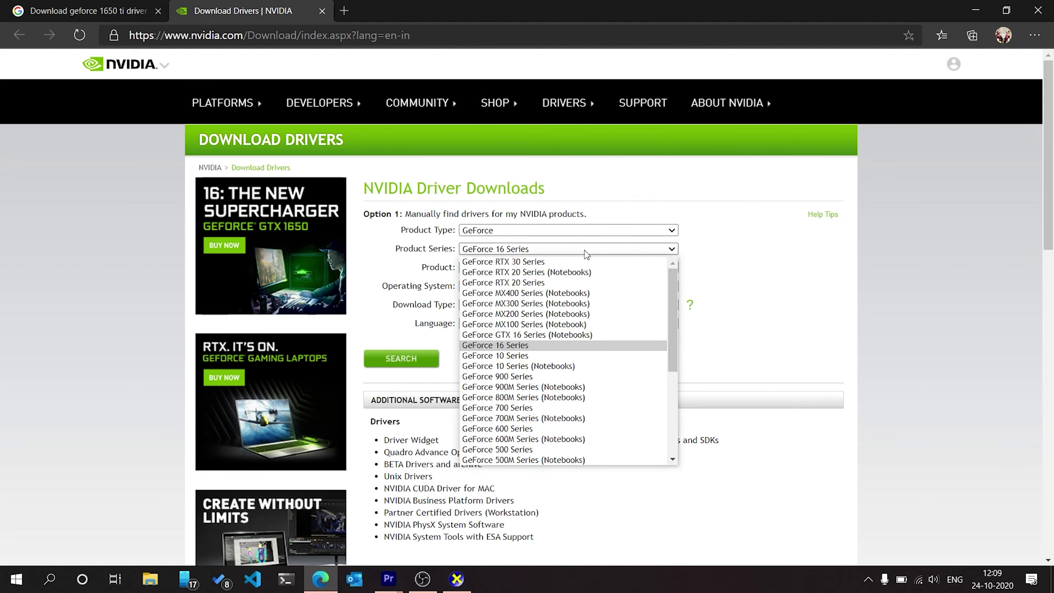
click(541, 336)
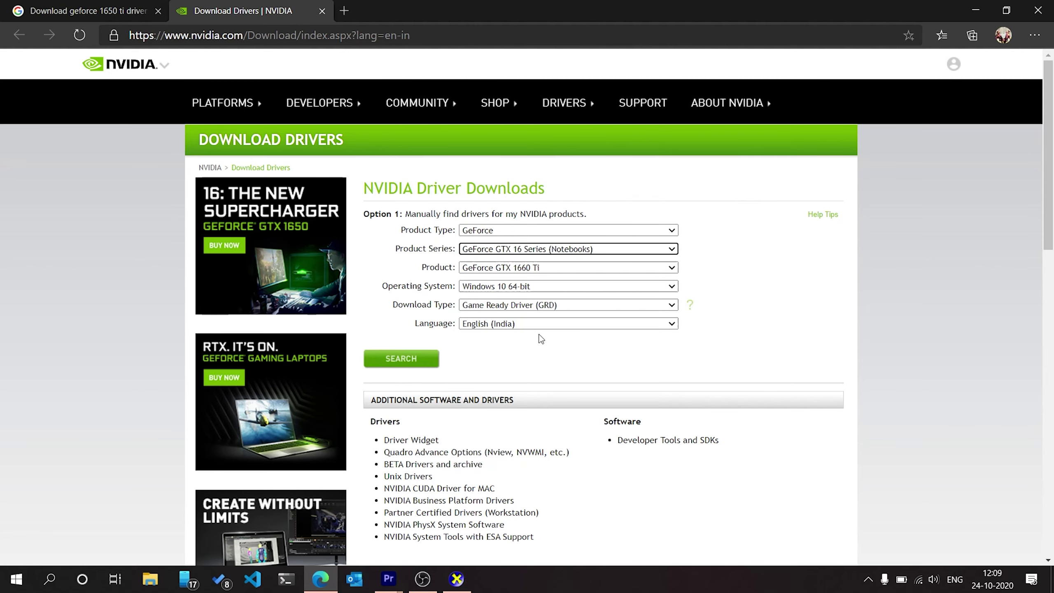
Choose product GeForce GTX 1650 Ti with Game Ready Driver and search for the driver.
click(590, 267)
click(554, 292)
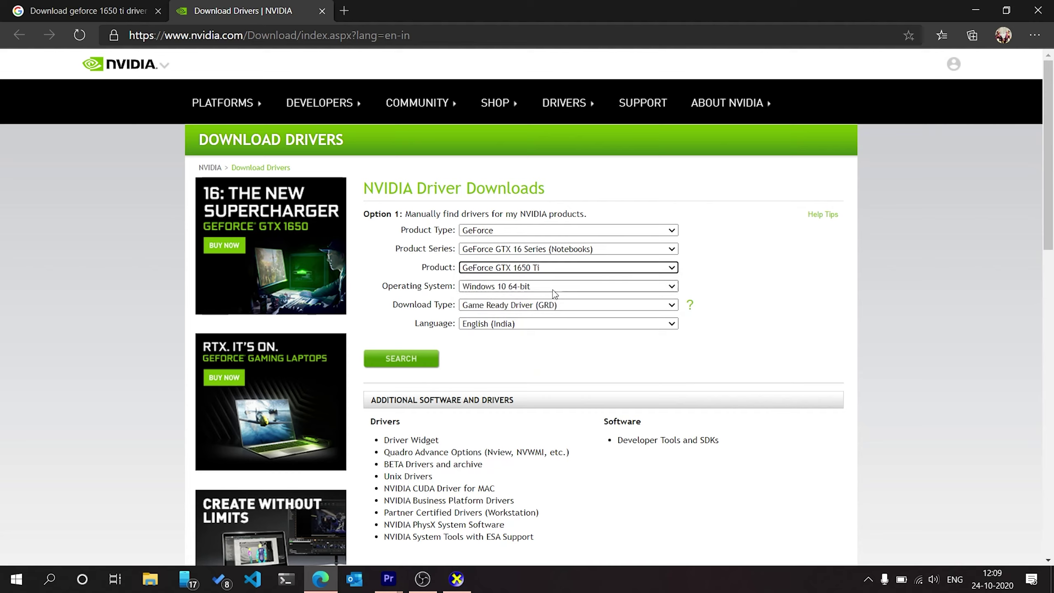
click(545, 307)
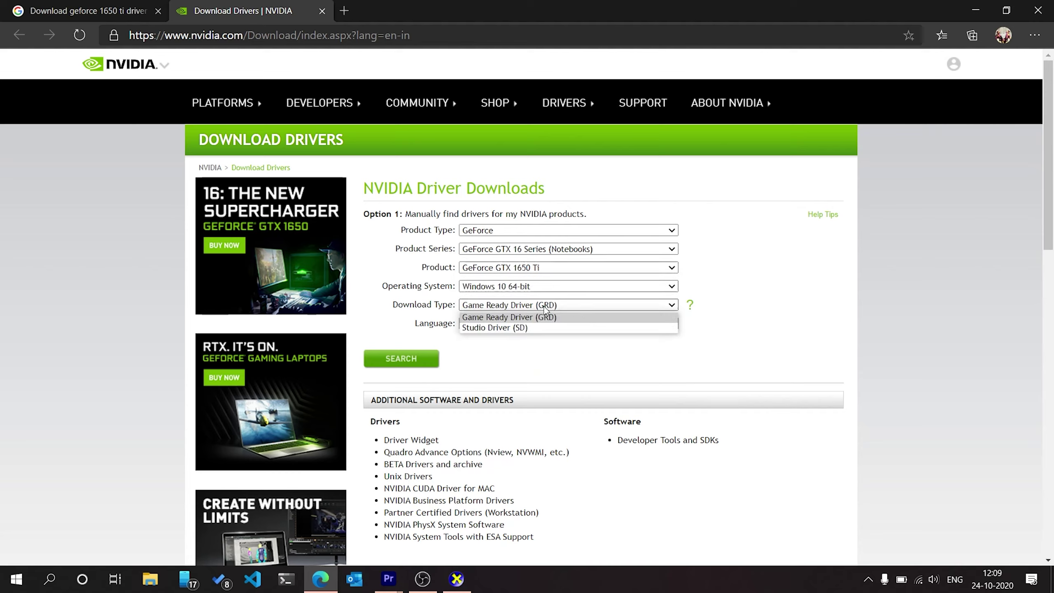
click(545, 308)
click(405, 360)
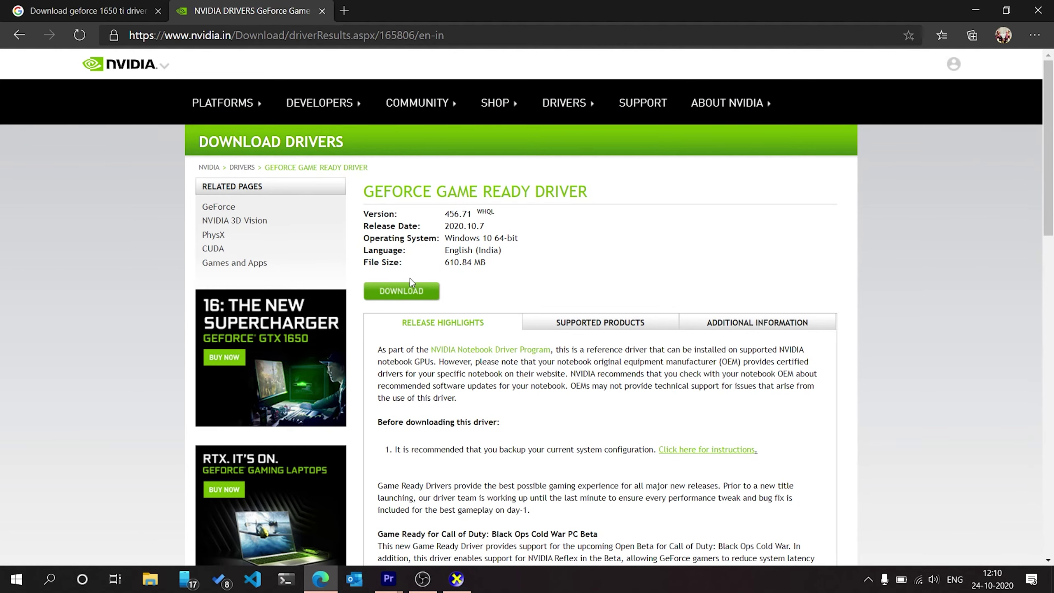
Download the 456.71 notebook driver and run the downloaded installer.
click(404, 291)
click(601, 244)
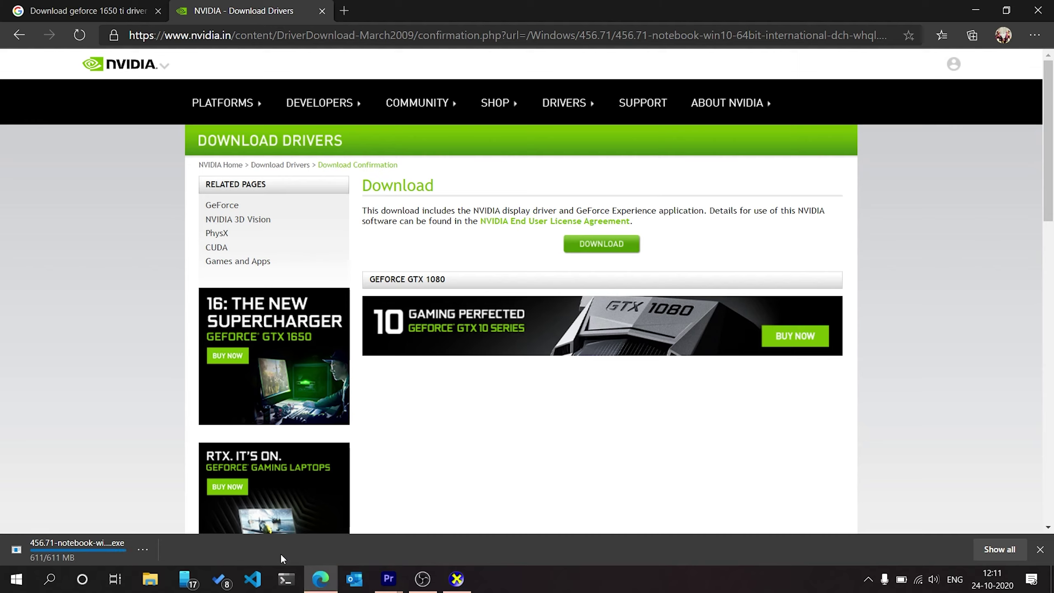
click(91, 550)
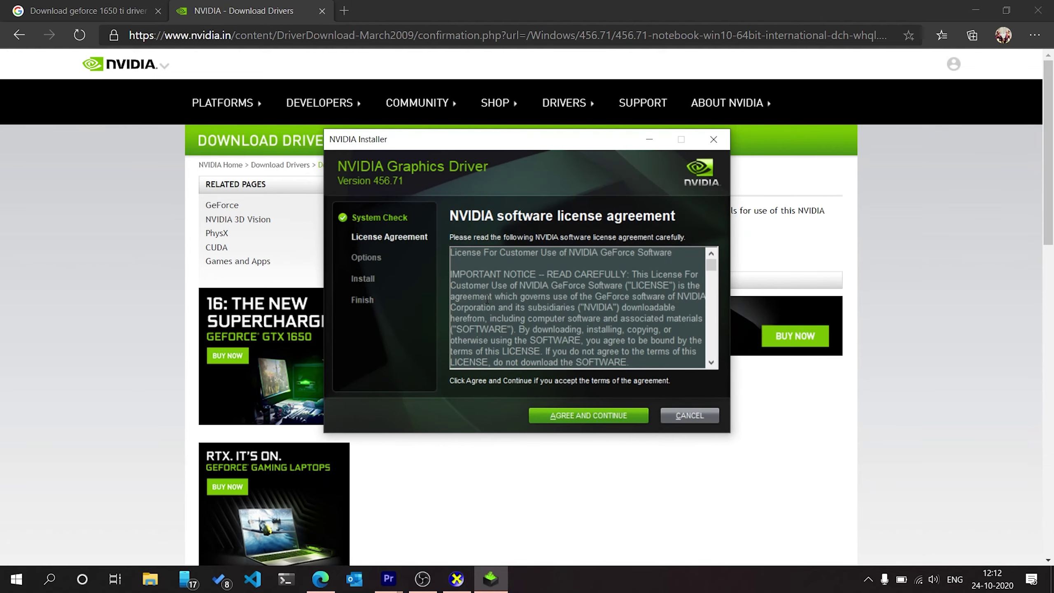
Accept the NVIDIA license and begin the Express installation of the 456.71 driver.
click(593, 417)
click(603, 416)
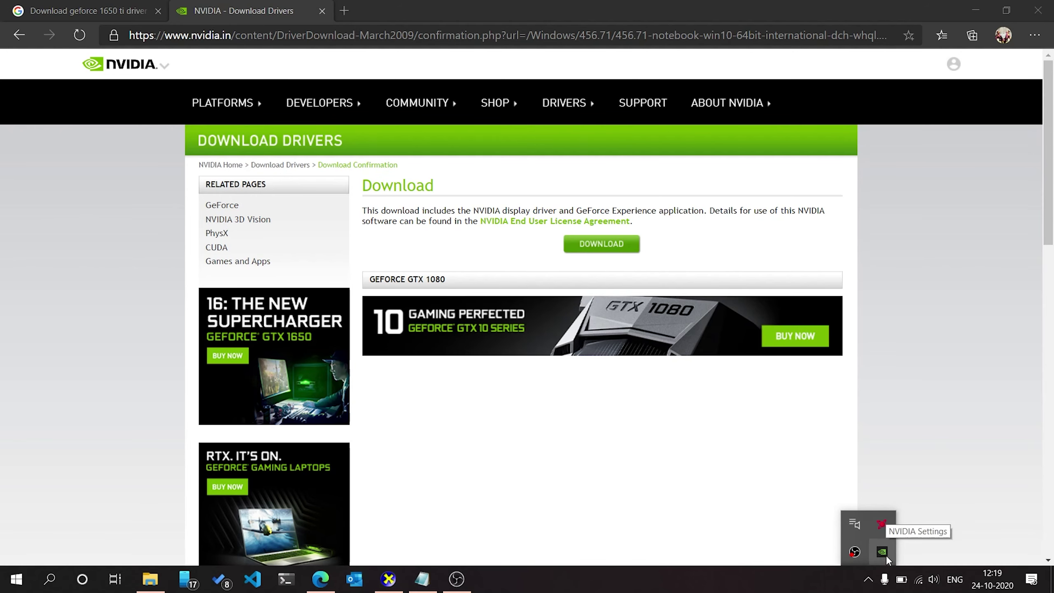
From the NVIDIA tray icon, check GeForce Experience's Drivers page confirms 456.71 is latest, then close it.
right_click(884, 555)
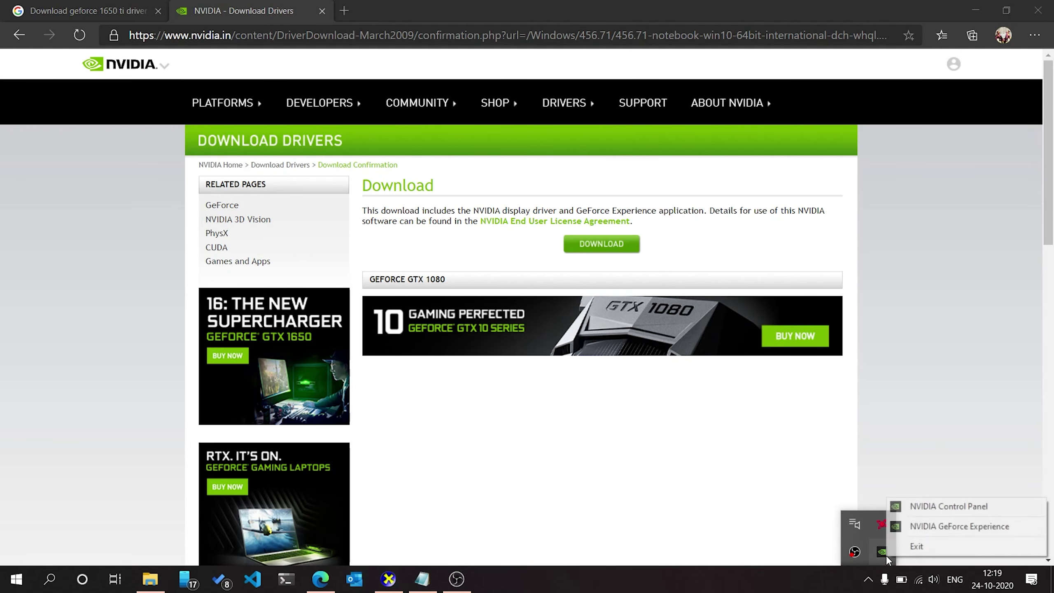
click(933, 525)
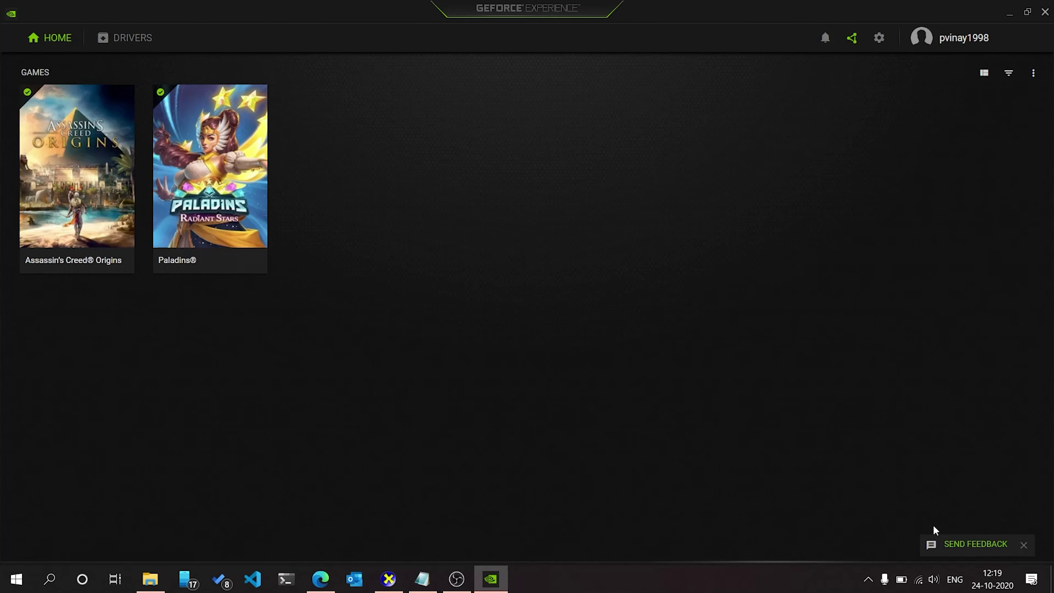
click(128, 39)
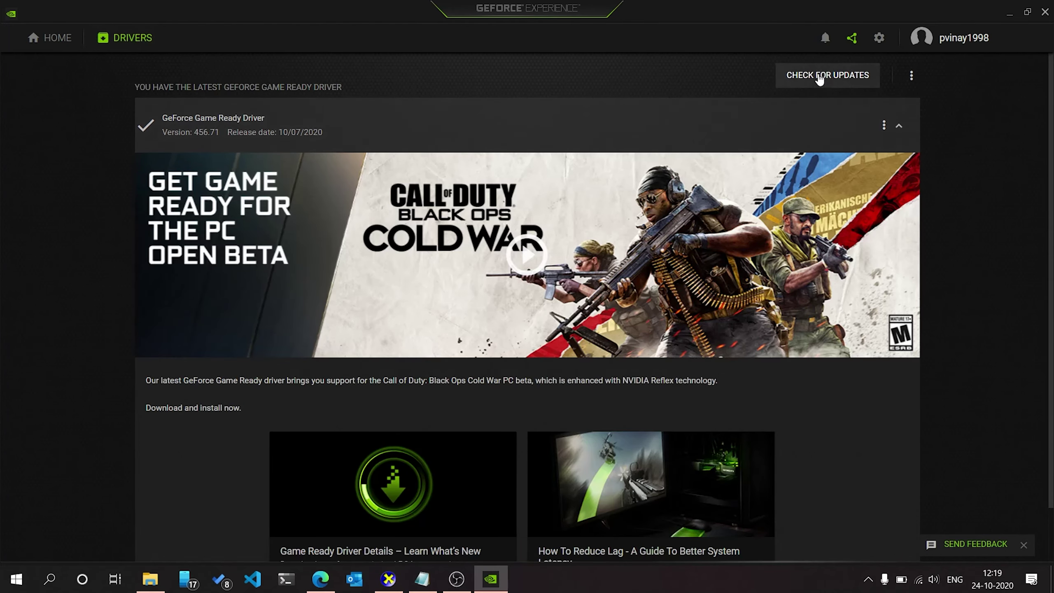
click(819, 79)
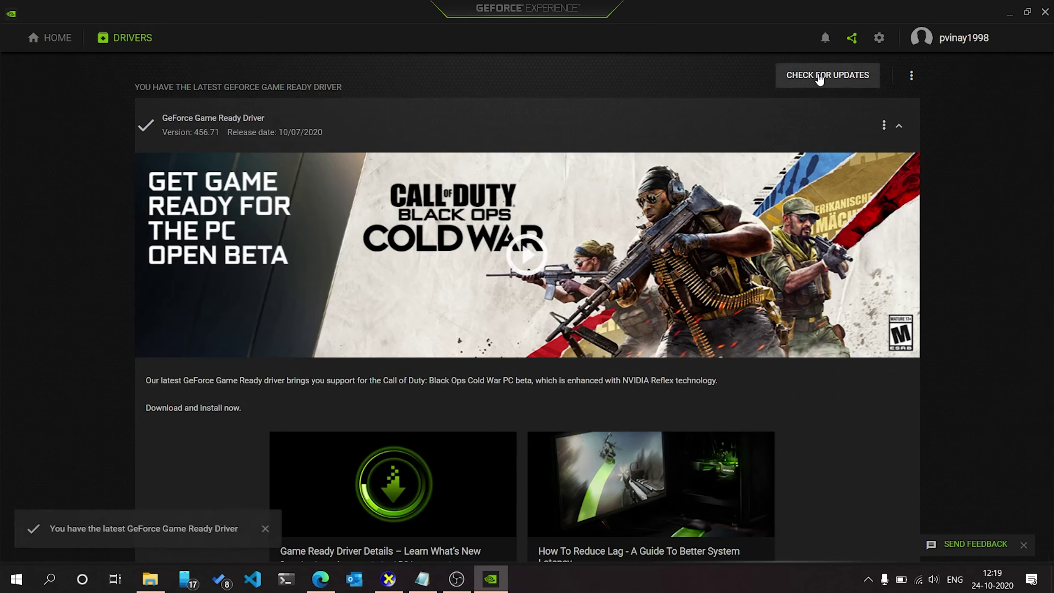
click(1012, 17)
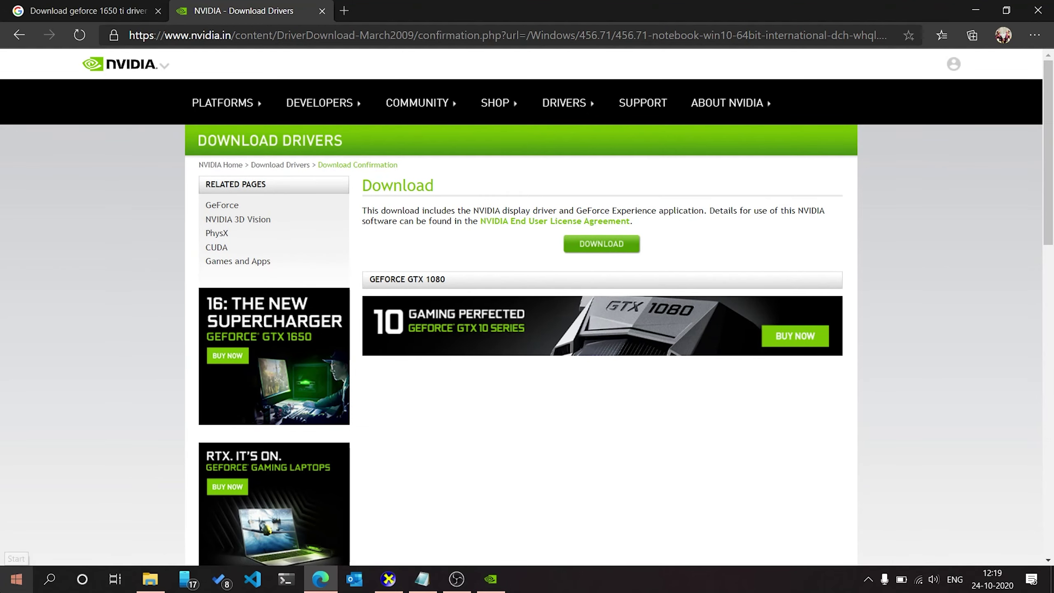
Launch Adobe Premiere Pro 2020 by searching 'premiere' in the Start menu.
click(16, 579)
text(premiere)
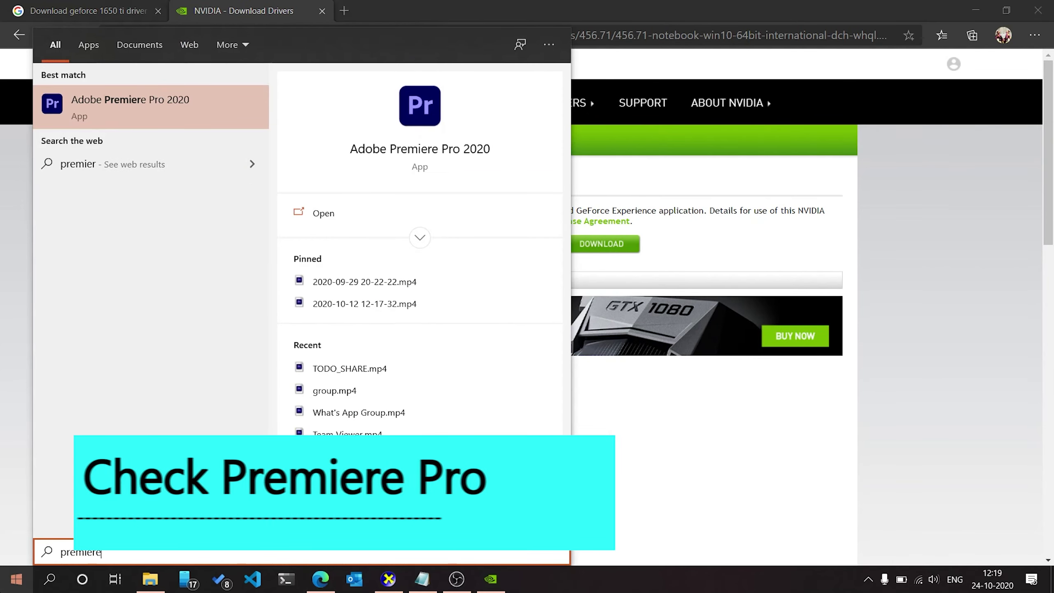
key(Return)
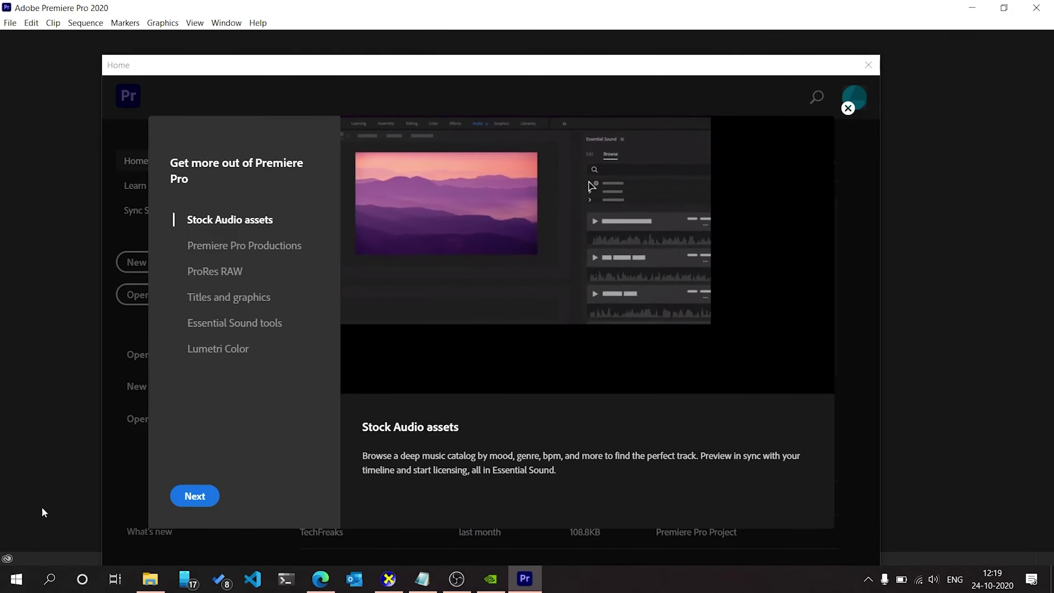
Bring the untitled Notepad note with ':)' in front of Premiere's Home screen.
click(431, 587)
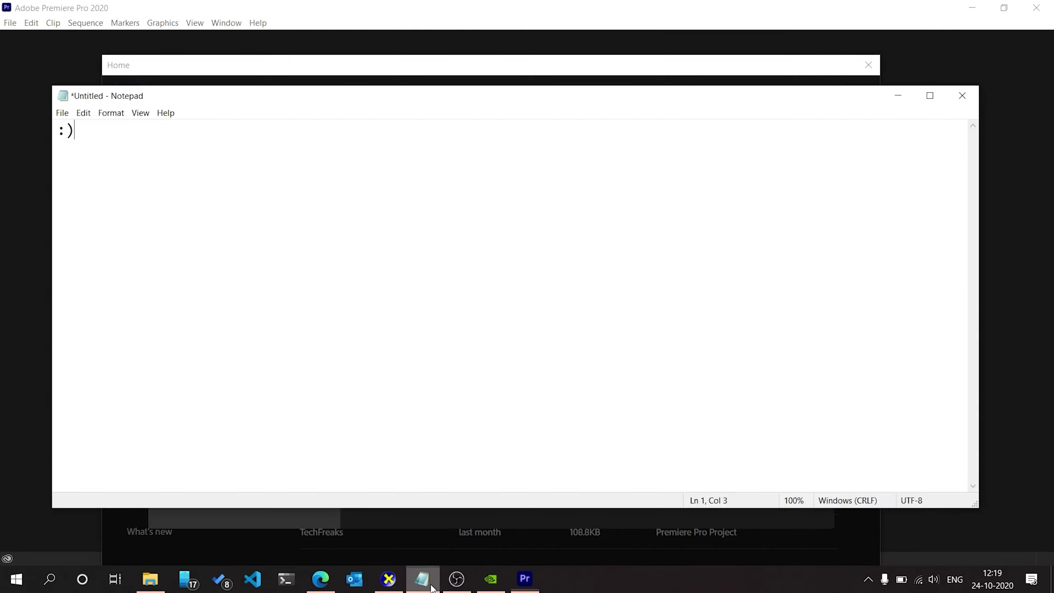